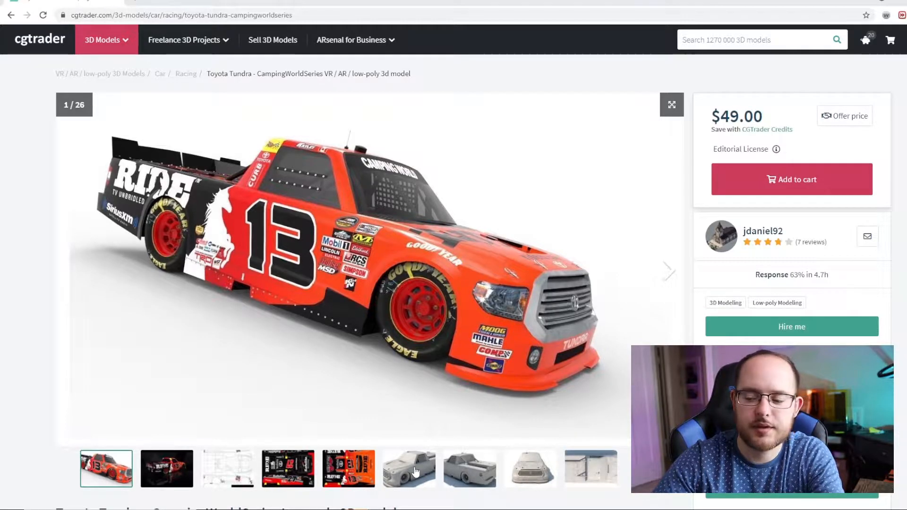
Browse the Toyota Tundra listing's gallery to examine the wireframe renders and the flat livery templates.
click(416, 471)
mouse_move(429, 509)
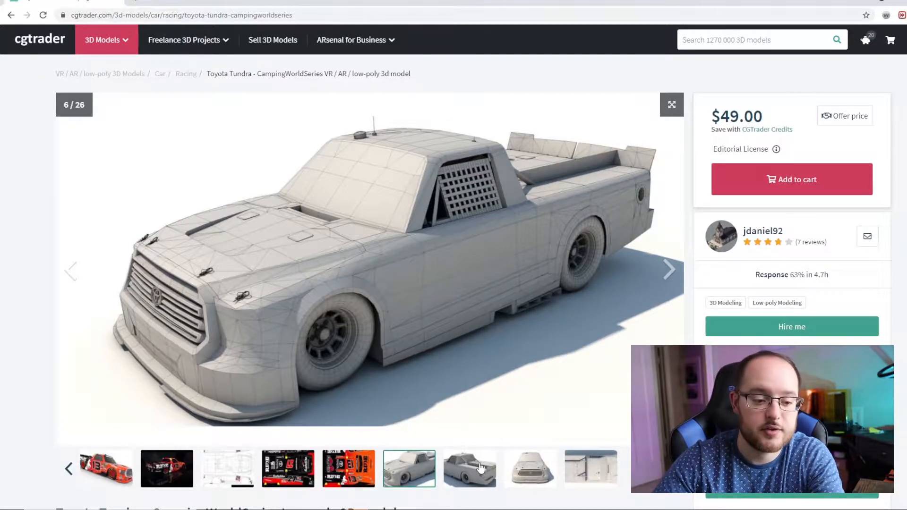
click(350, 469)
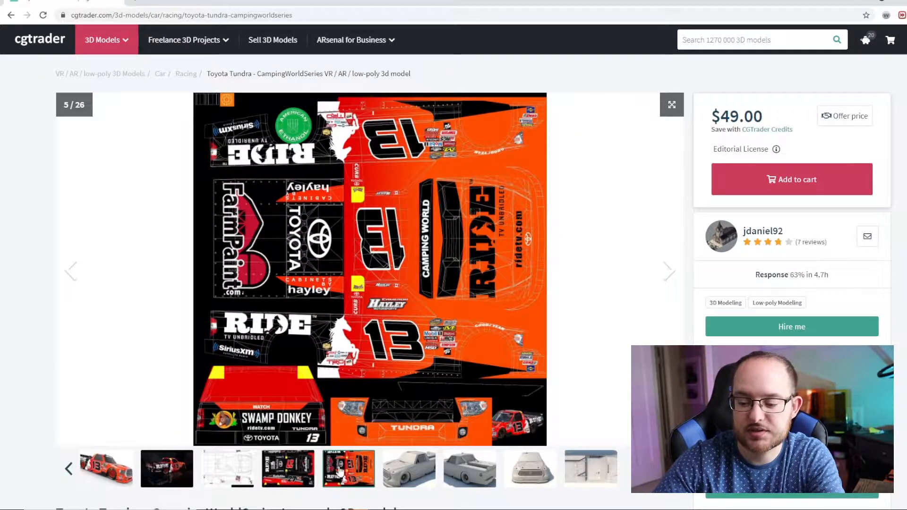
click(282, 477)
click(233, 470)
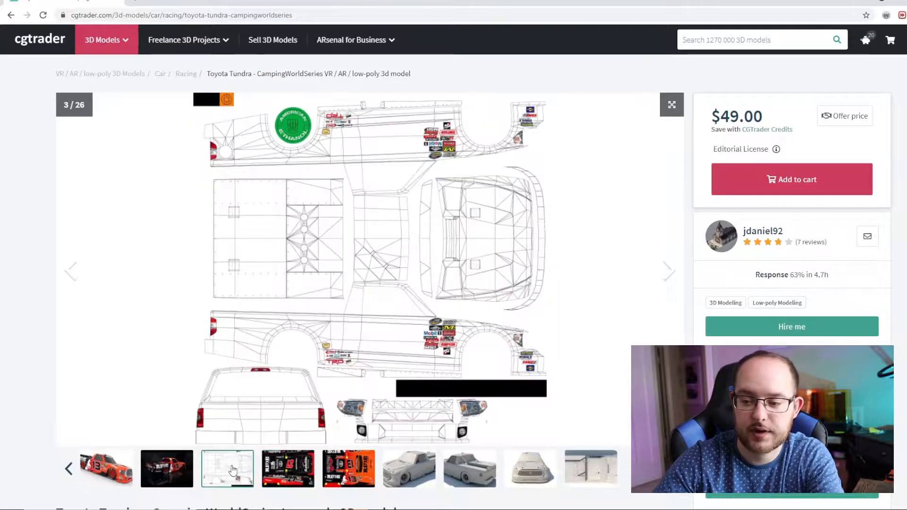
click(492, 473)
Switch to Ultimaker Cura and examine the Toyota truck's flagged surfaces and its sliced layer preview around the cab.
mouse_move(382, 502)
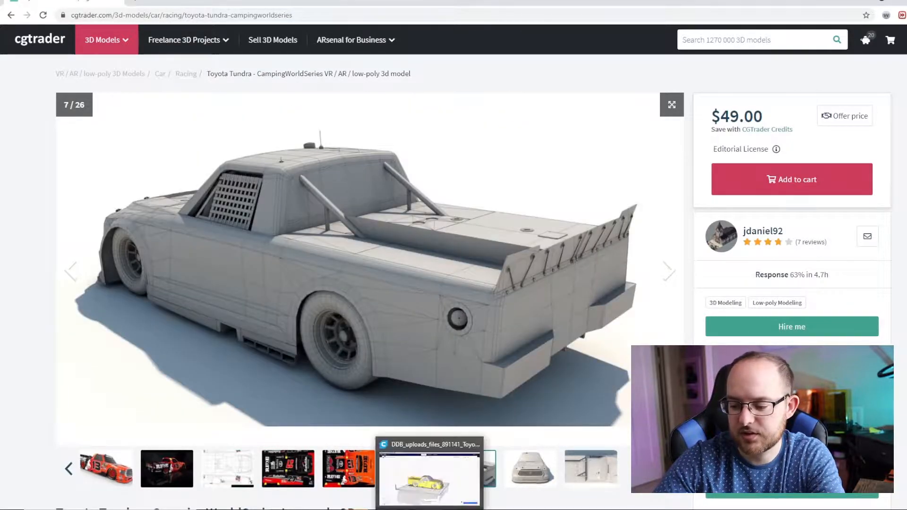
click(431, 482)
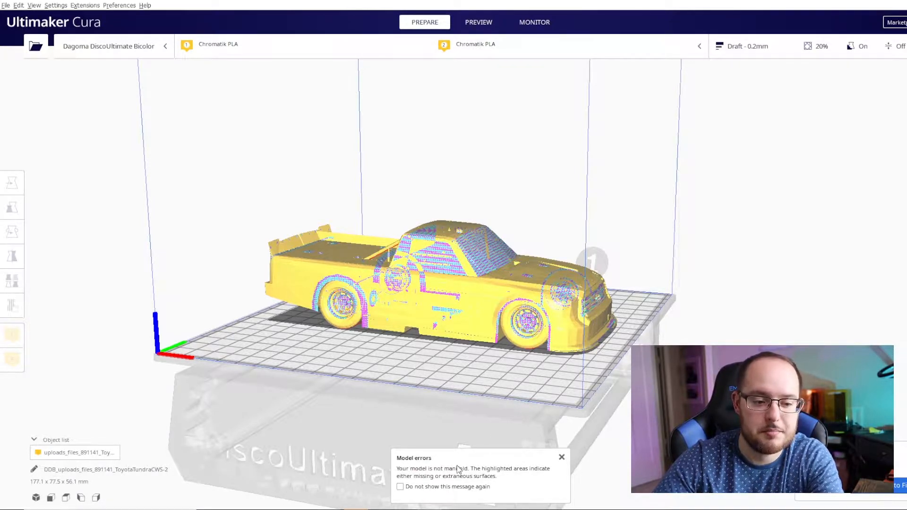
scroll(573, 242, up, 2)
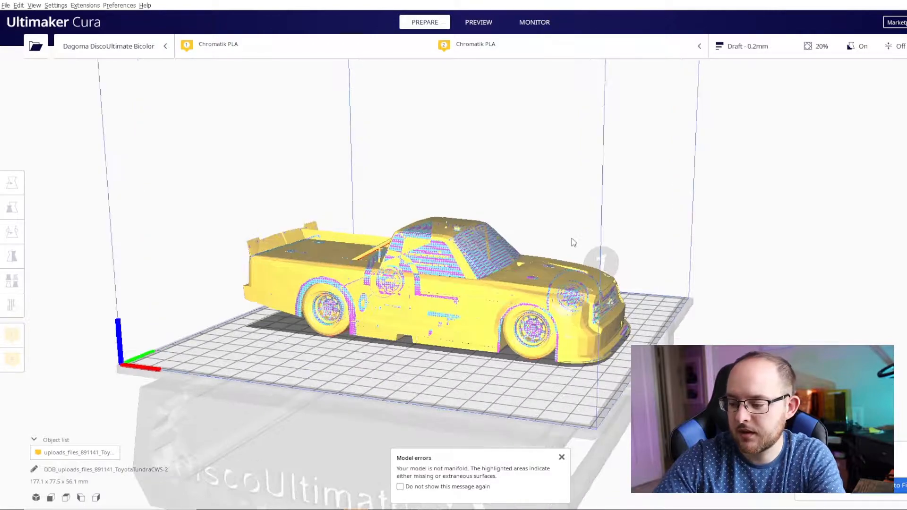
scroll(584, 313, up, 2)
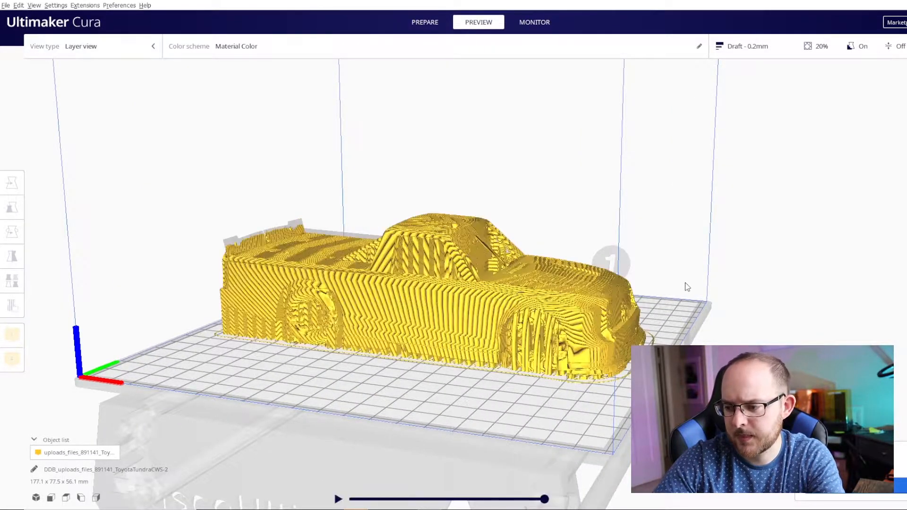
scroll(686, 283, up, 1)
right_drag(747, 282, 241, 283)
scroll(448, 249, up, 2)
scroll(448, 249, up, 1)
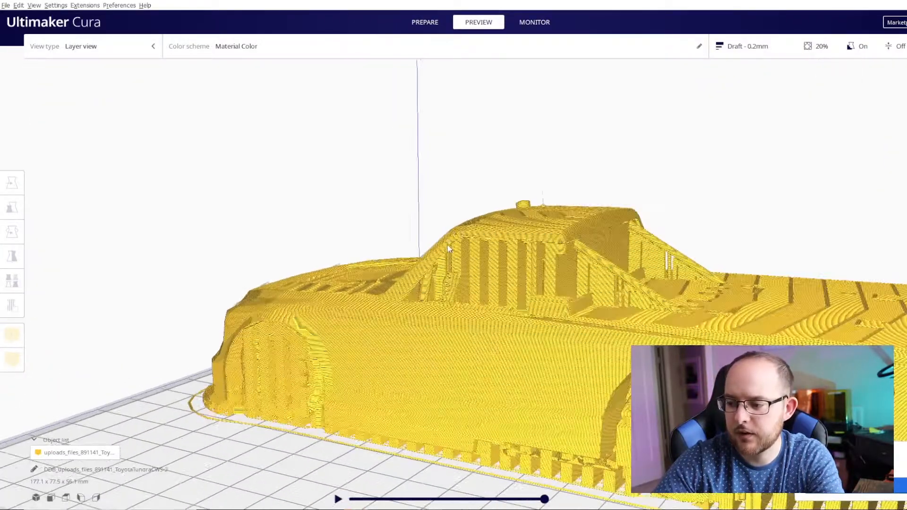
middle_drag(407, 172, 339, 143)
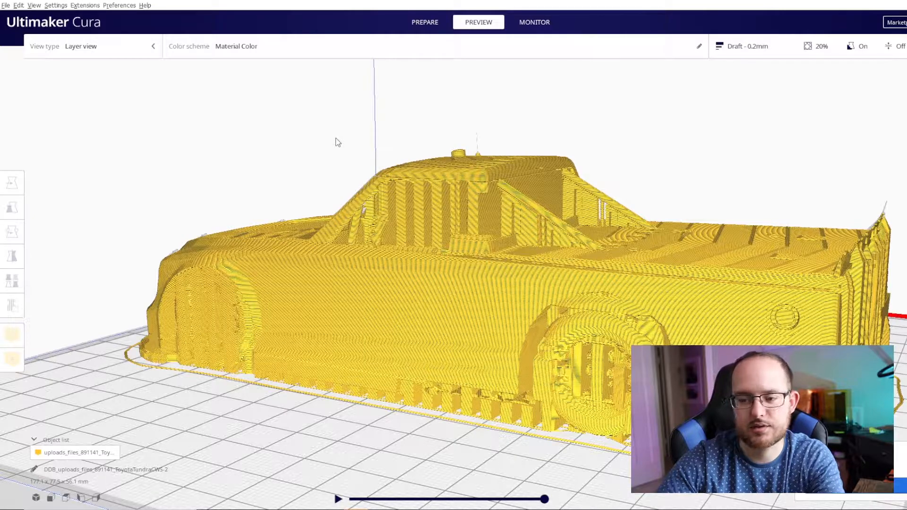
Examine the sliced truck from both sides, checking the layers and supports at the windows, hood and wheel wells.
right_drag(282, 181, 737, 196)
scroll(502, 206, down, 2)
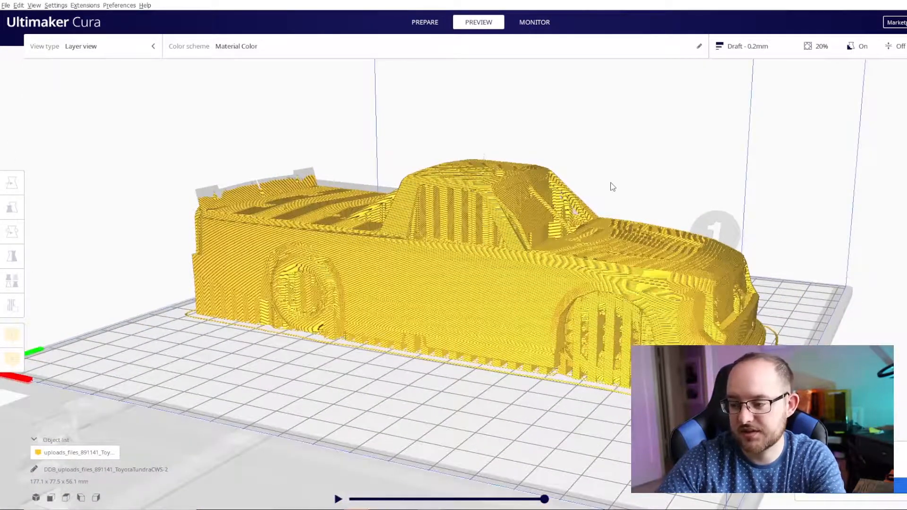
scroll(613, 186, up, 6)
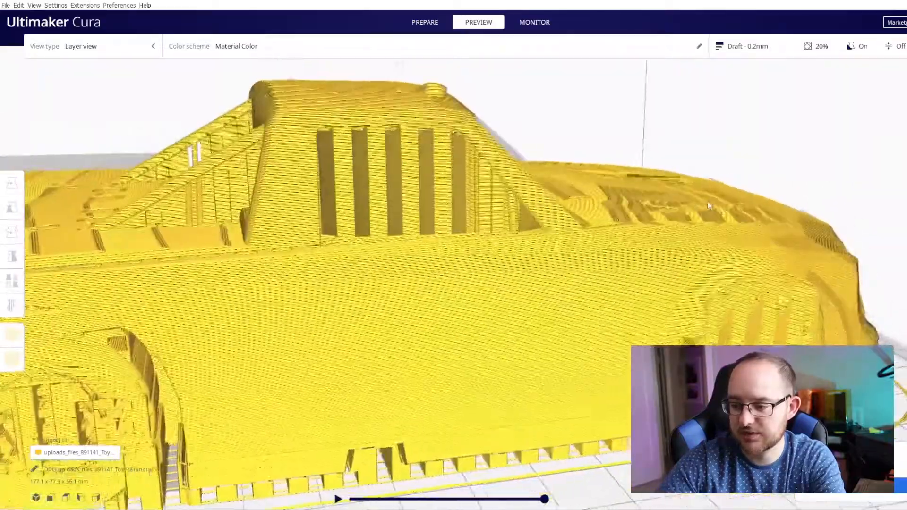
right_drag(709, 206, 251, 210)
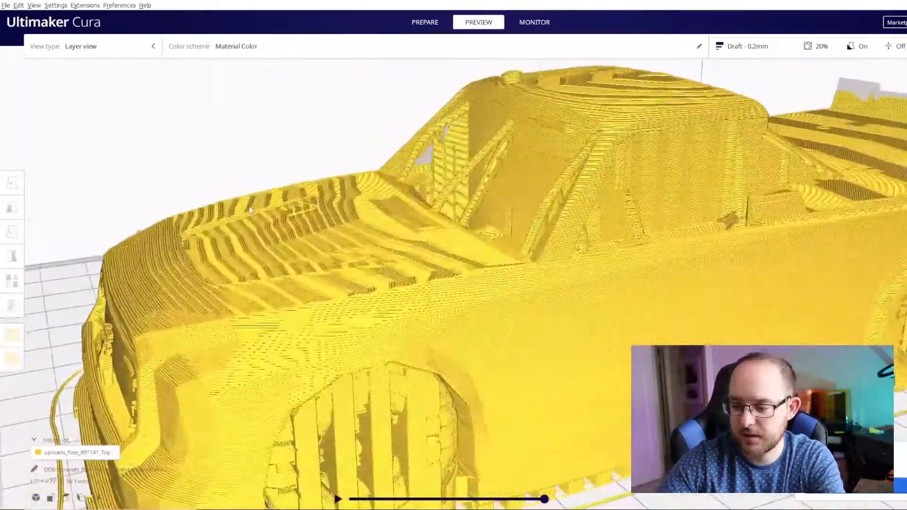
scroll(250, 210, down, 4)
right_drag(380, 294, 655, 330)
scroll(654, 329, up, 5)
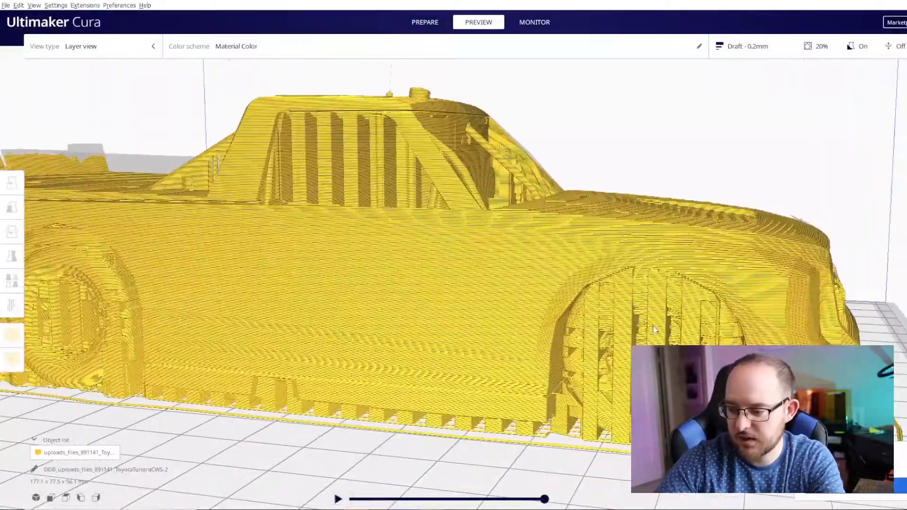
scroll(654, 330, down, 6)
right_drag(559, 324, 345, 300)
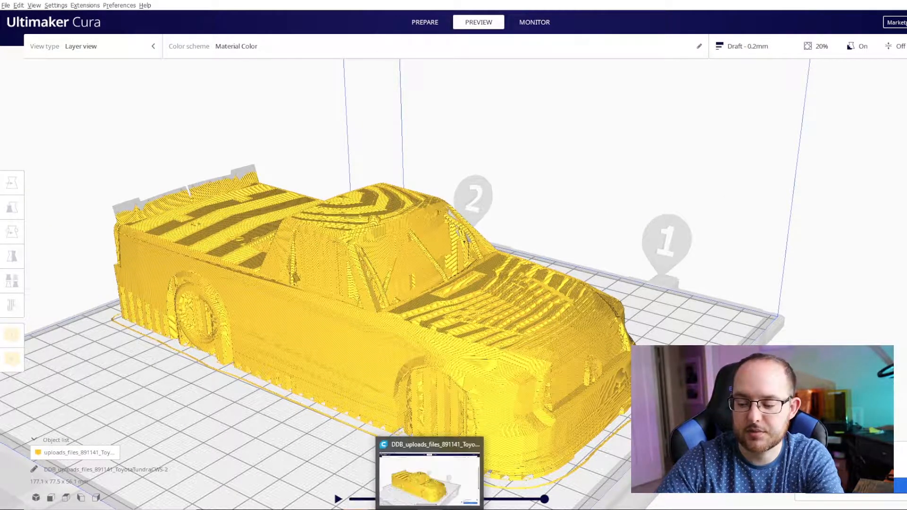
Switch to Rhino and smooth the truck body mesh in X, Y and Z with fixed boundaries, increasing the number of smooth steps.
mouse_move(258, 509)
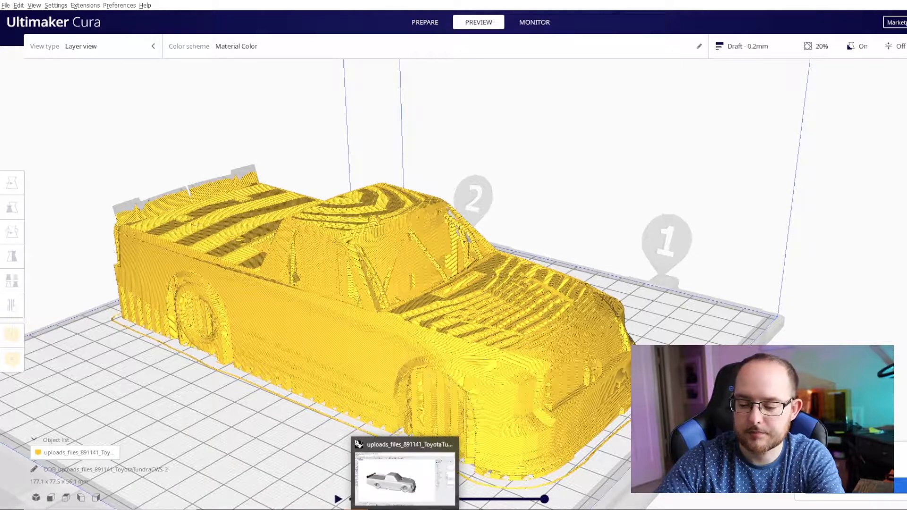
click(405, 509)
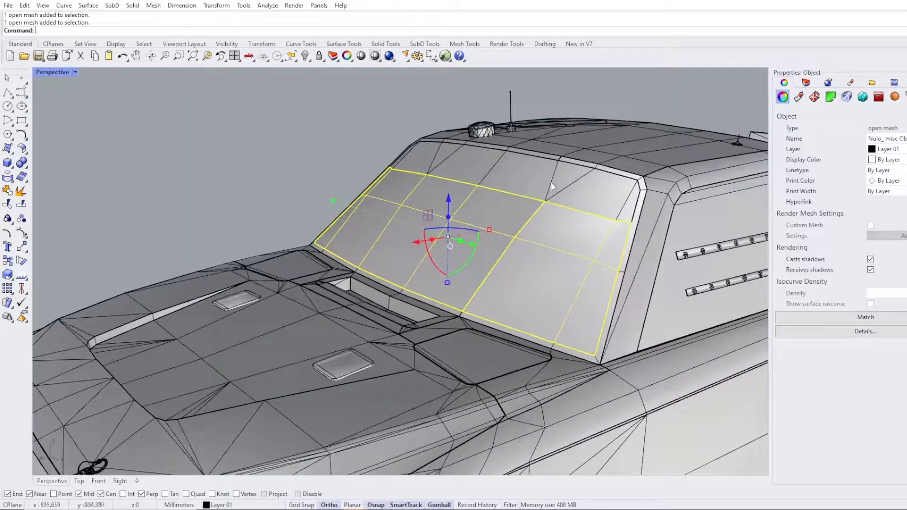
key(ctrl+j)
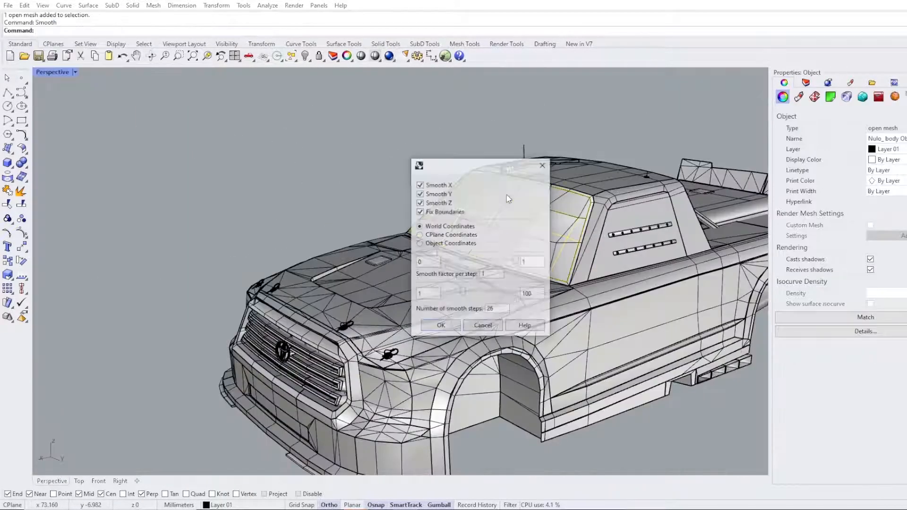
drag(472, 162, 234, 47)
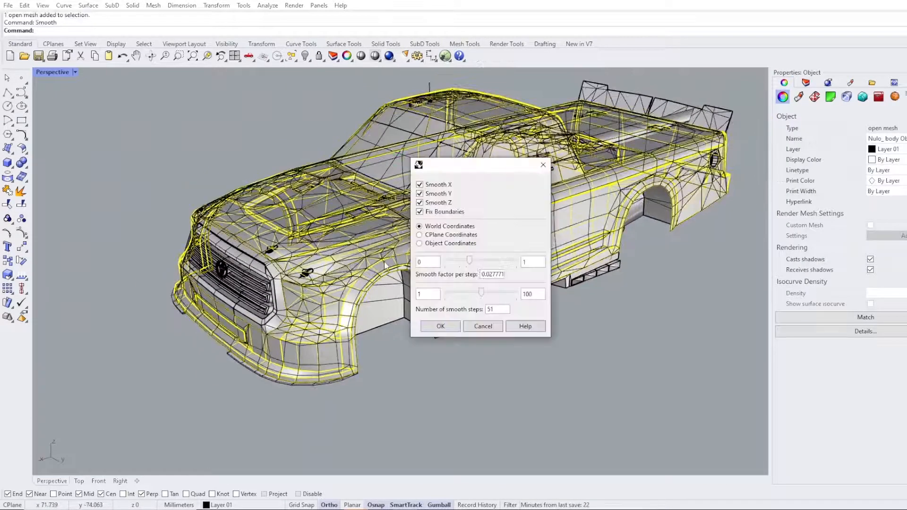
drag(482, 294, 505, 294)
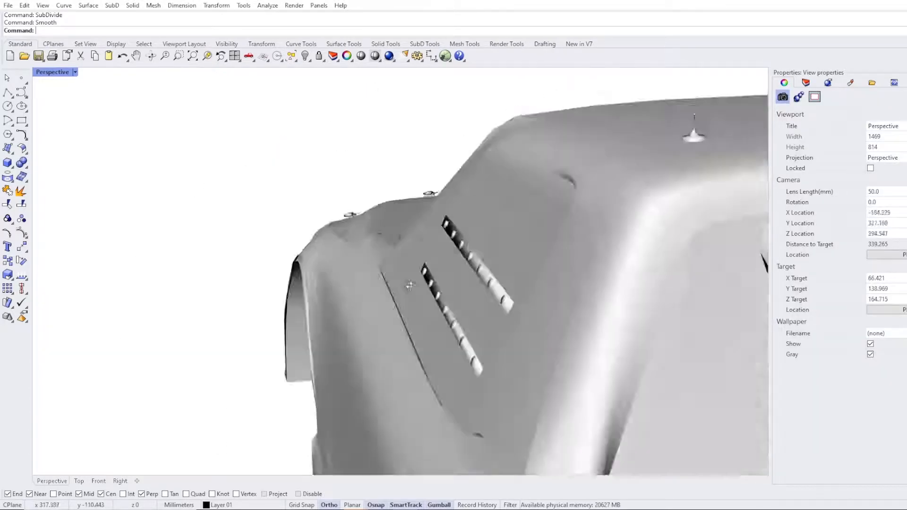
In Shaded display, stitch the body mesh's split edges at the wheel arch at their average location and add faces across the remaining gap.
click(376, 58)
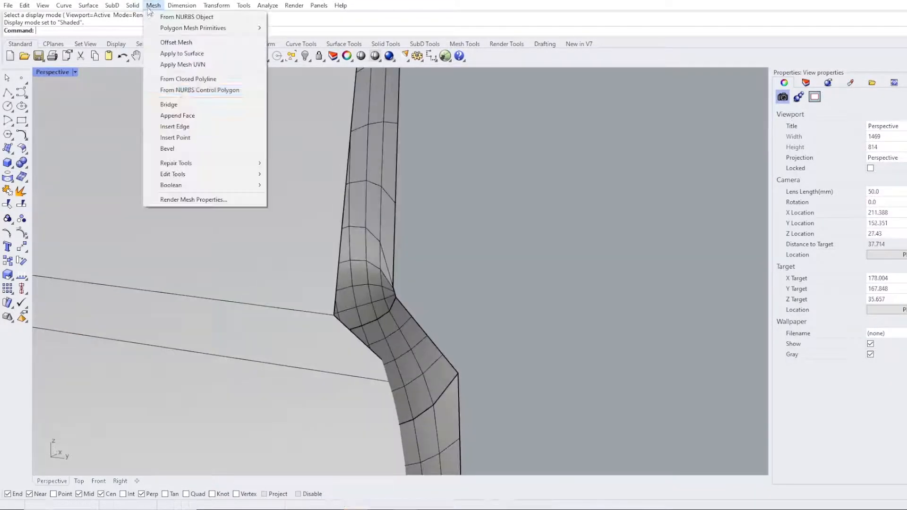
click(170, 130)
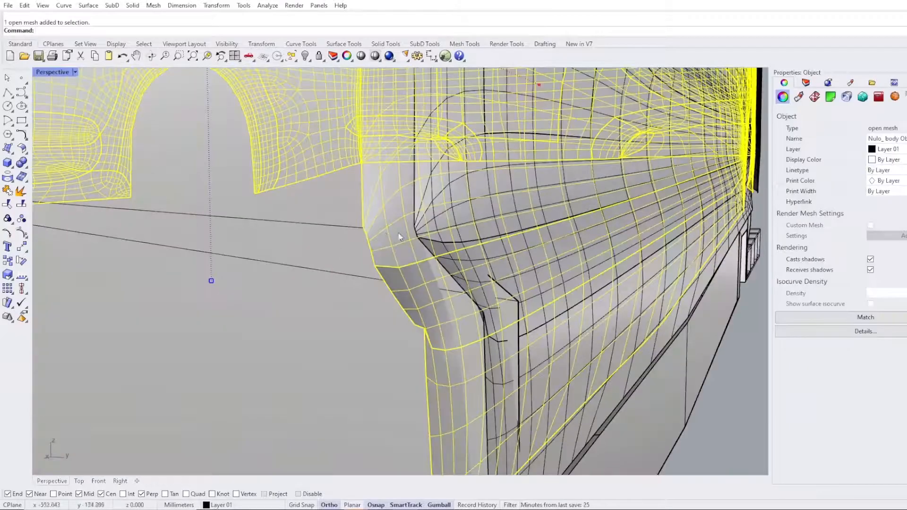
click(153, 6)
mouse_move(173, 174)
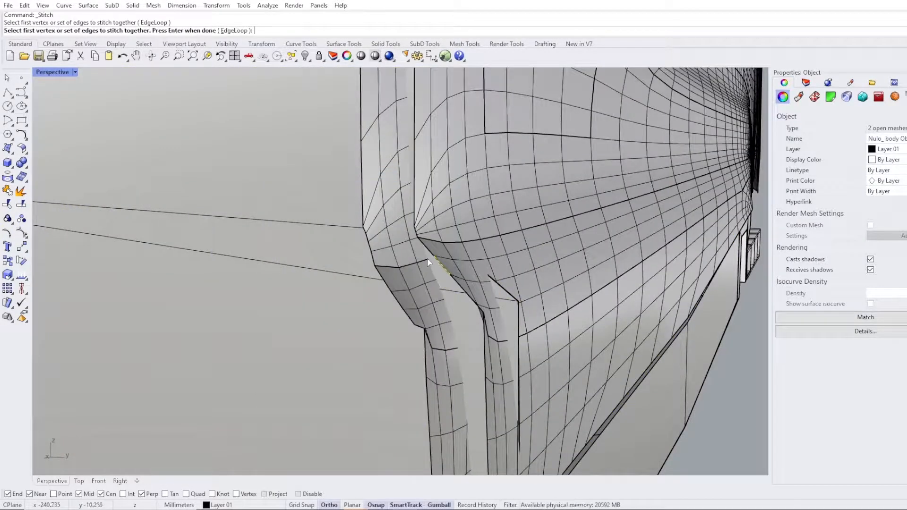
key(Return)
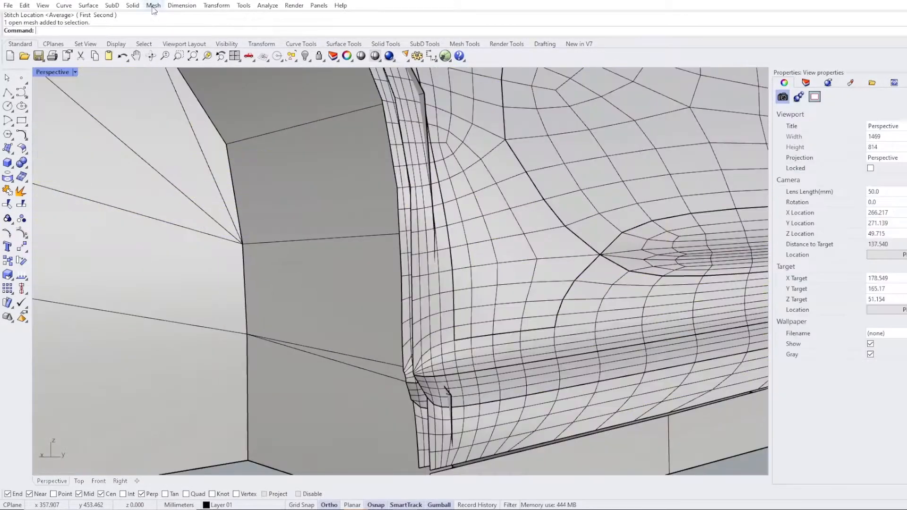
click(153, 6)
mouse_move(175, 30)
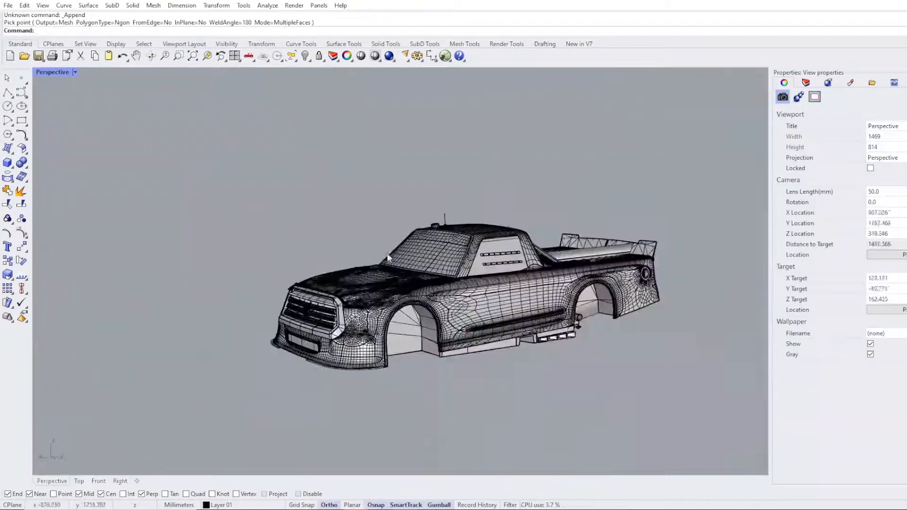
Run the fill-holes mesh repair on the truck body, checking the open edges at the rear wheel arch in Shaded display.
click(375, 56)
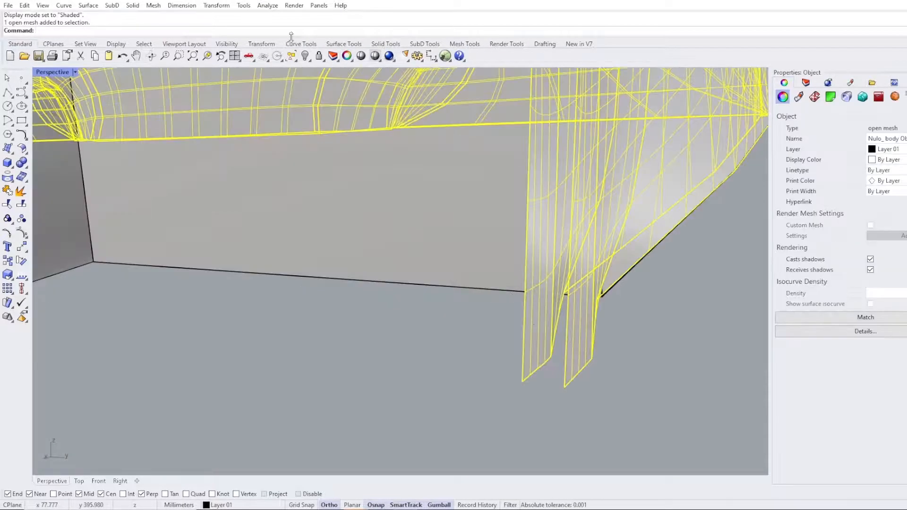
click(154, 5)
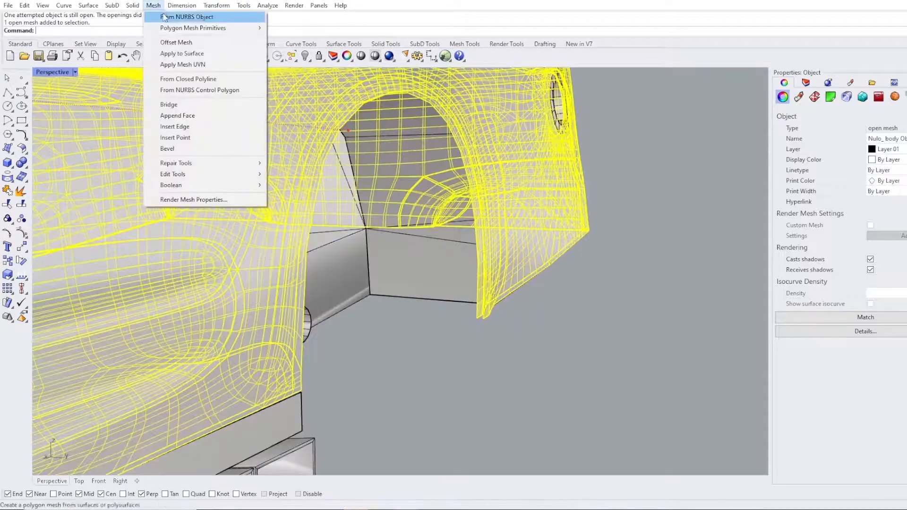
mouse_move(243, 164)
click(293, 186)
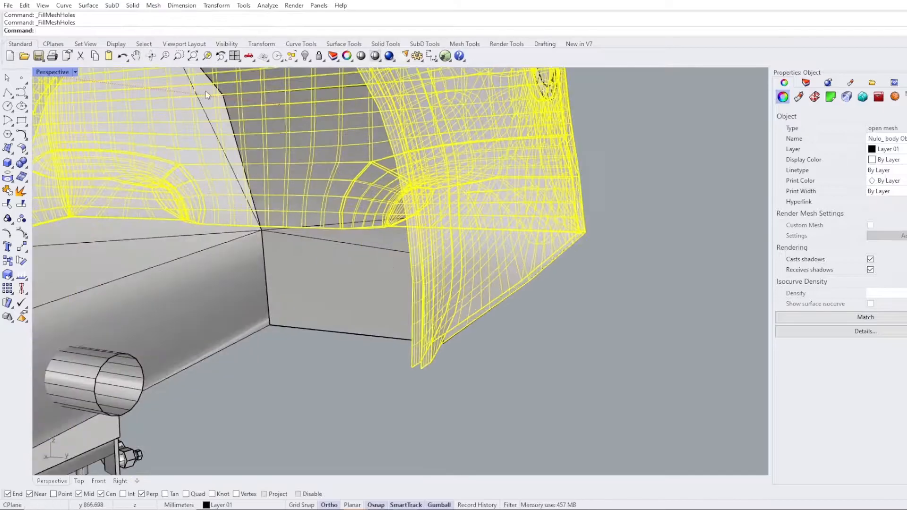
click(154, 5)
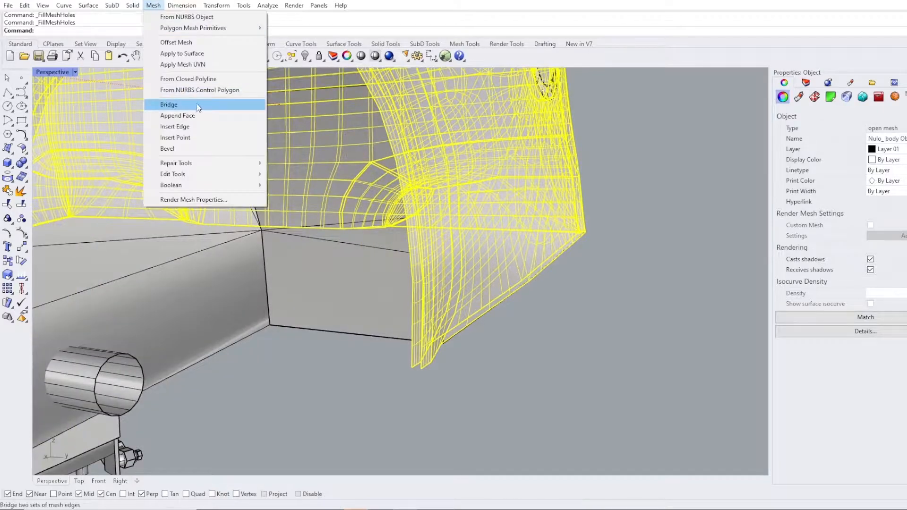
mouse_move(213, 163)
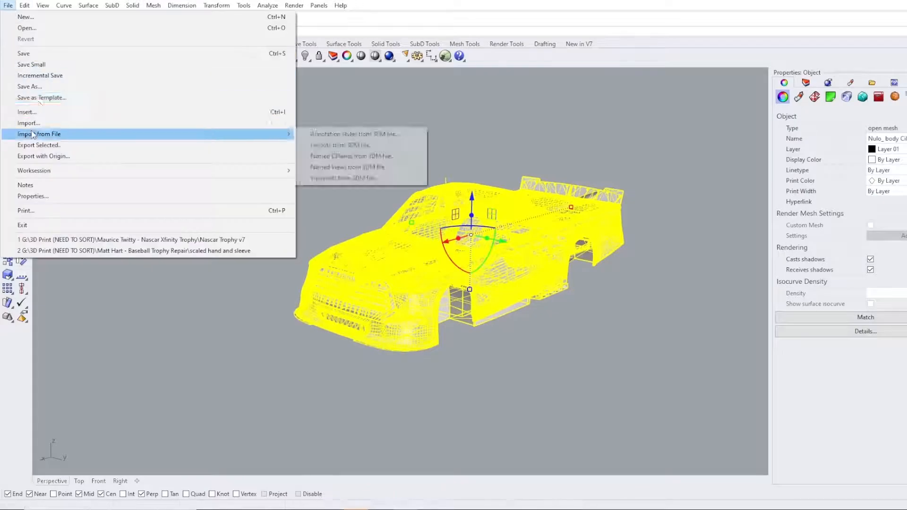
Export the selected truck body mesh to the Exports folder under Working Files.
click(57, 134)
click(388, 137)
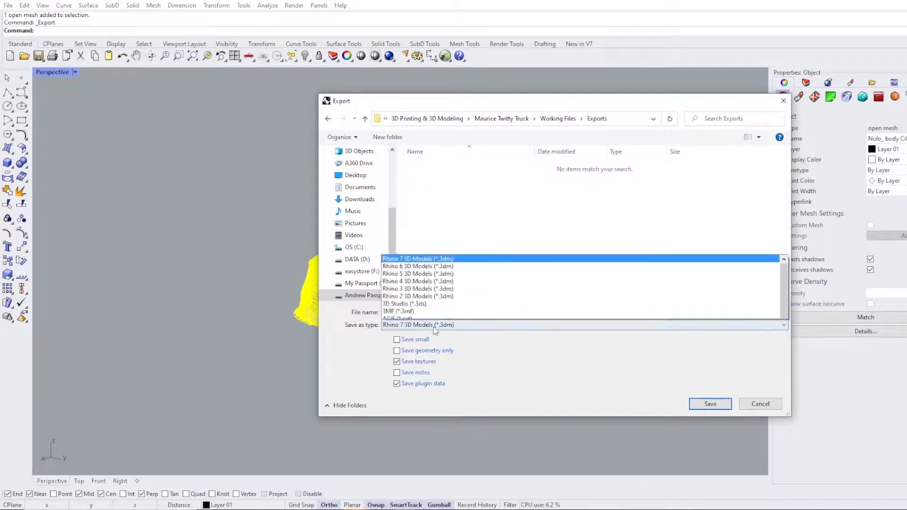
click(439, 283)
key(Return)
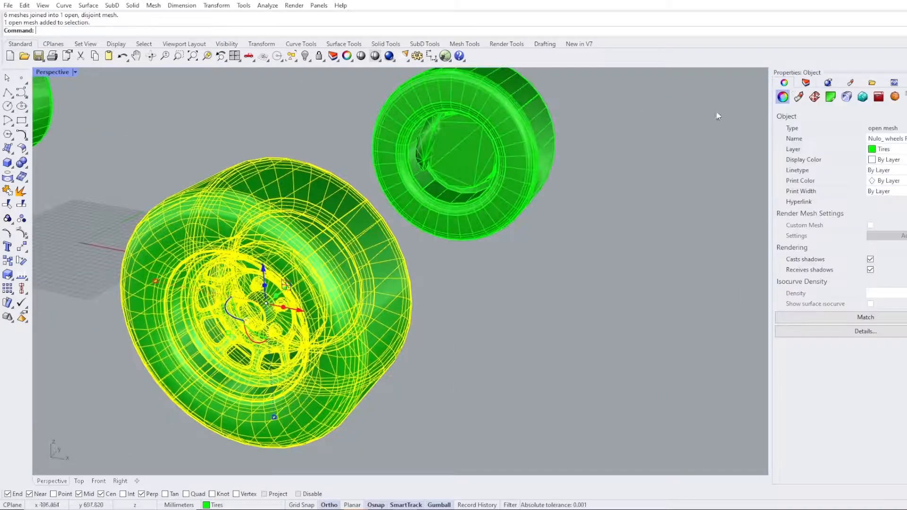
Convert the joined wheel mesh to a polysurface for editing its rim, and mesh the wheel's parts again.
text(Mesh)
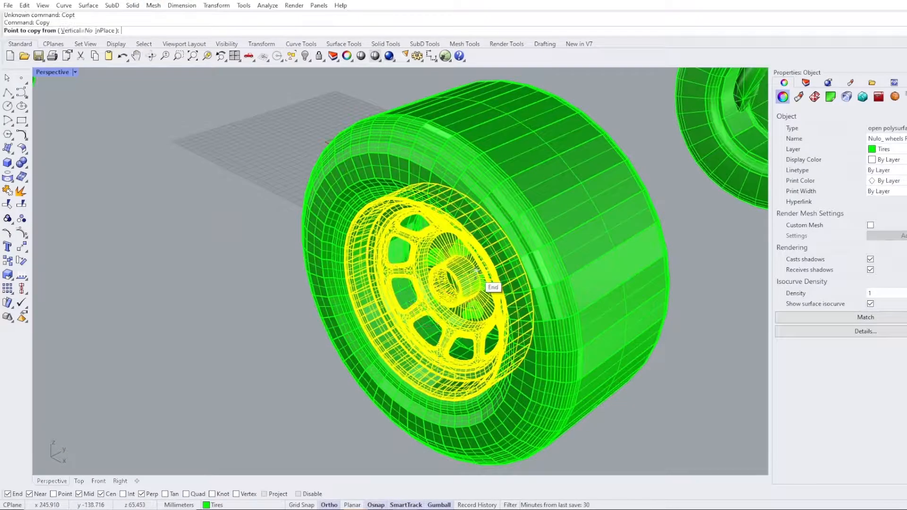
scroll(472, 293, up, 3)
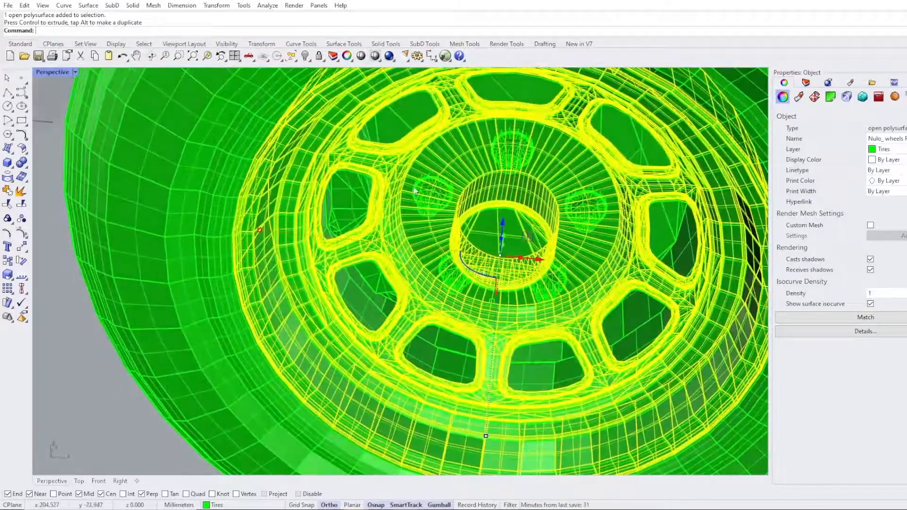
click(348, 171)
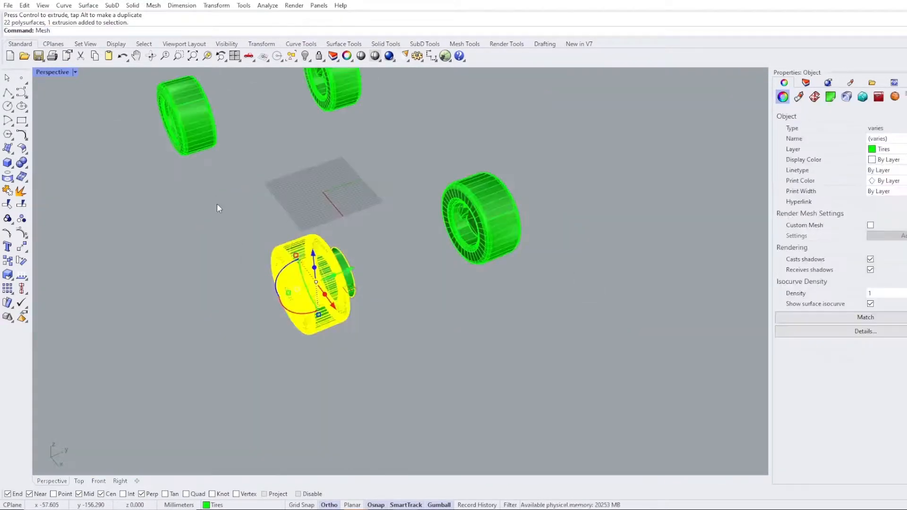
click(159, 6)
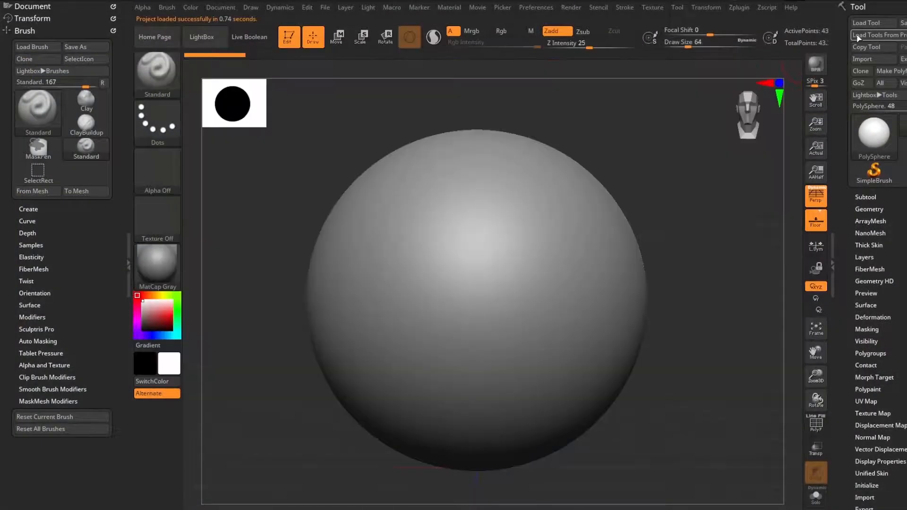
Switch to ZBrush and import the truck body STL as a tool with Skip Color enabled, checking the body around the cab and windshield.
click(866, 23)
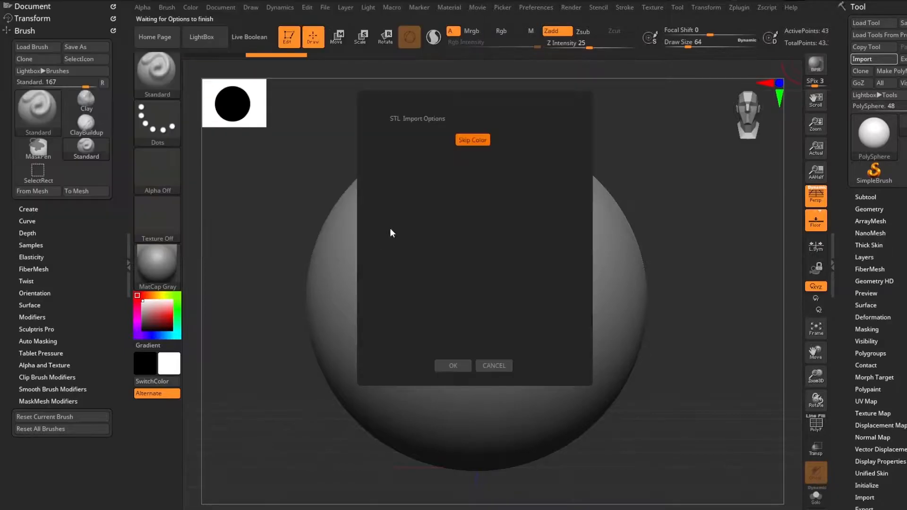
click(451, 369)
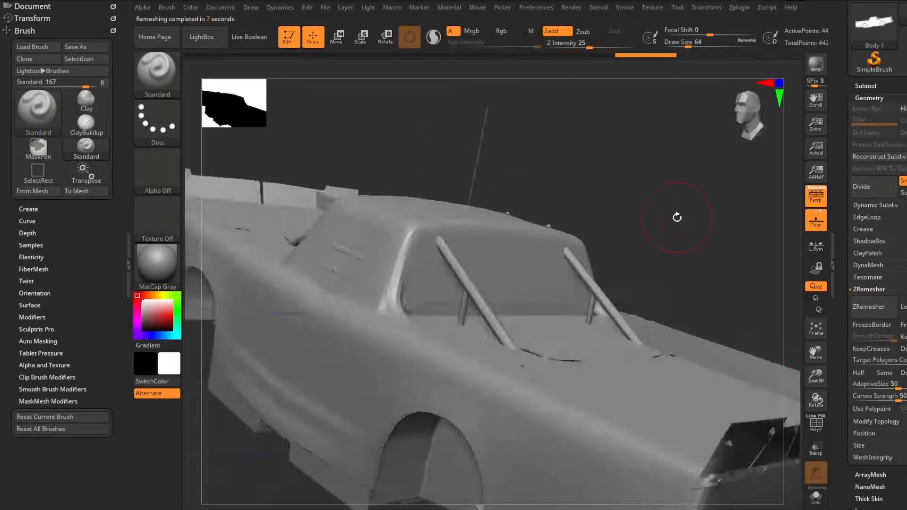
drag(678, 216, 624, 414)
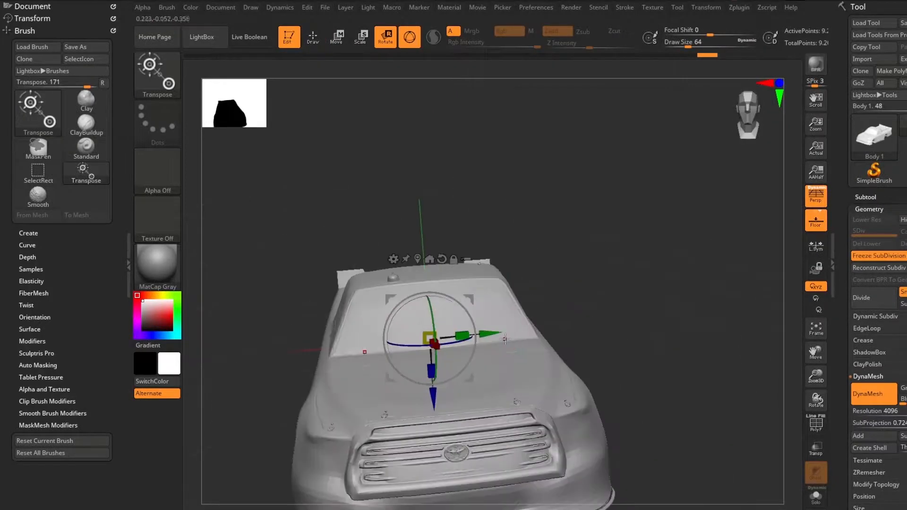
key(b)
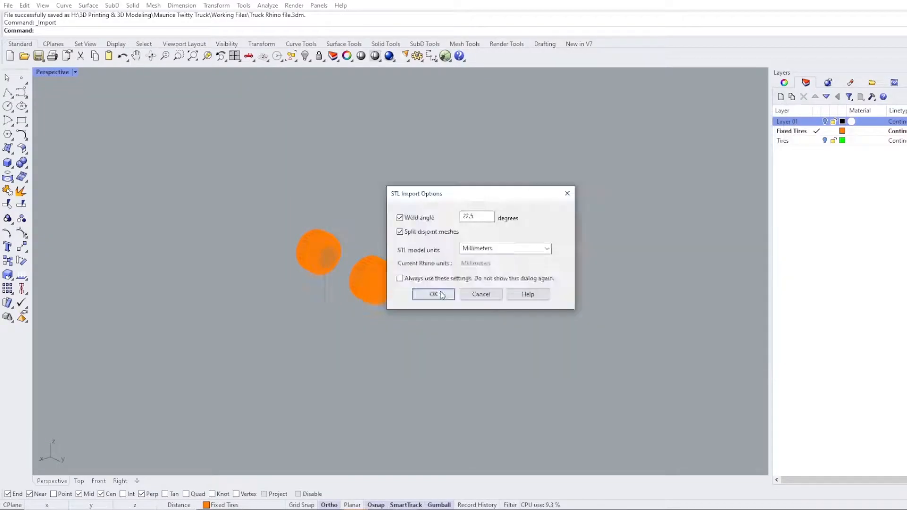
Switch to Rhino and import the STL in millimetres with a 22.5-degree weld angle and disjoint meshes split, checking the truck's body and wheels.
click(433, 296)
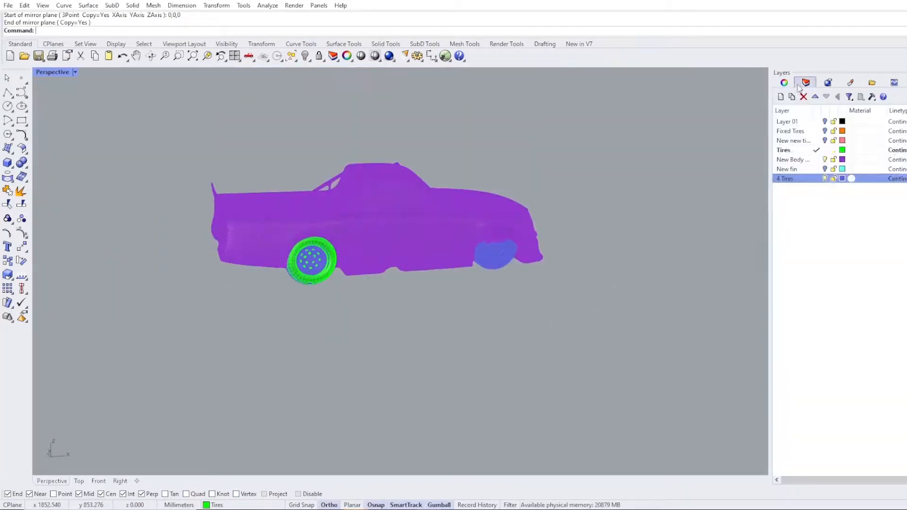
drag(630, 287, 424, 166)
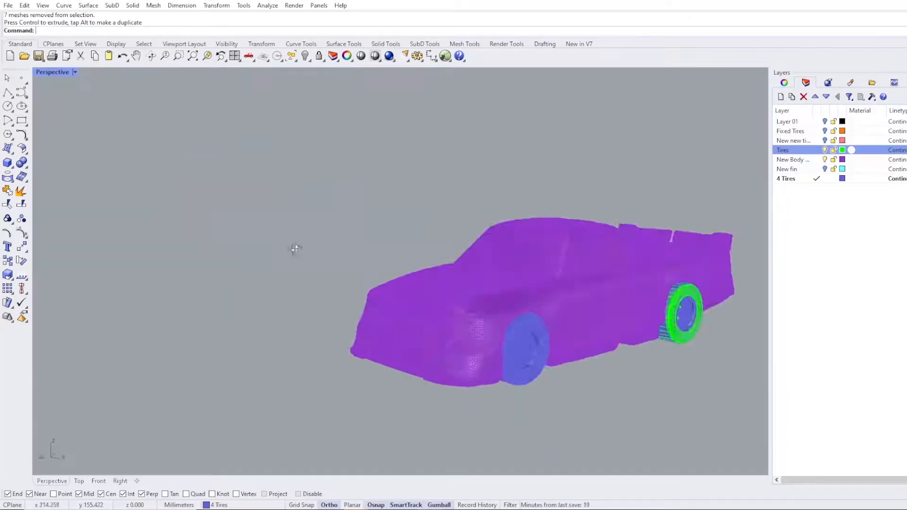